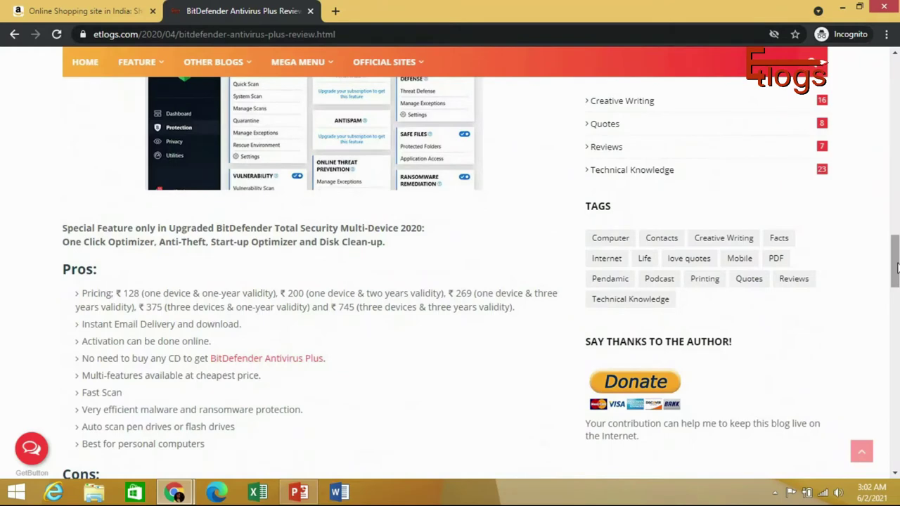
Scroll the Etlogs Bitdefender Antivirus Plus review down to its Pros section.
{"action": "left_click_drag", "start_coordinate": [896, 266], "coordinate": [896, 318]}
Open the Amazon.in Bitdefender Antivirus Plus listing from the review's Buy Now banner.
{"action": "scroll", "coordinate": [886, 329], "scroll_direction": "down", "scroll_amount": 1}
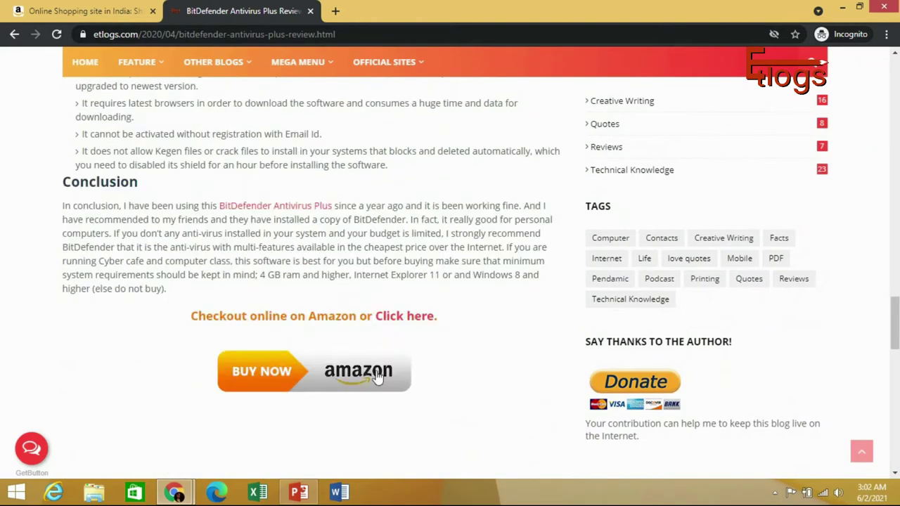
{"action": "left_click", "coordinate": [344, 379]}
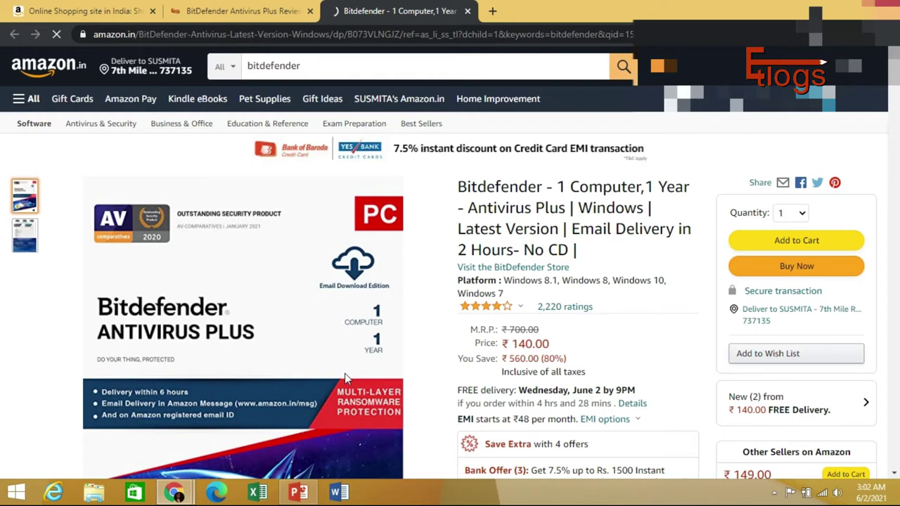
Buy Bitdefender Antivirus Plus at ₹140, delivered to the saved address.
{"action": "left_click", "coordinate": [754, 241]}
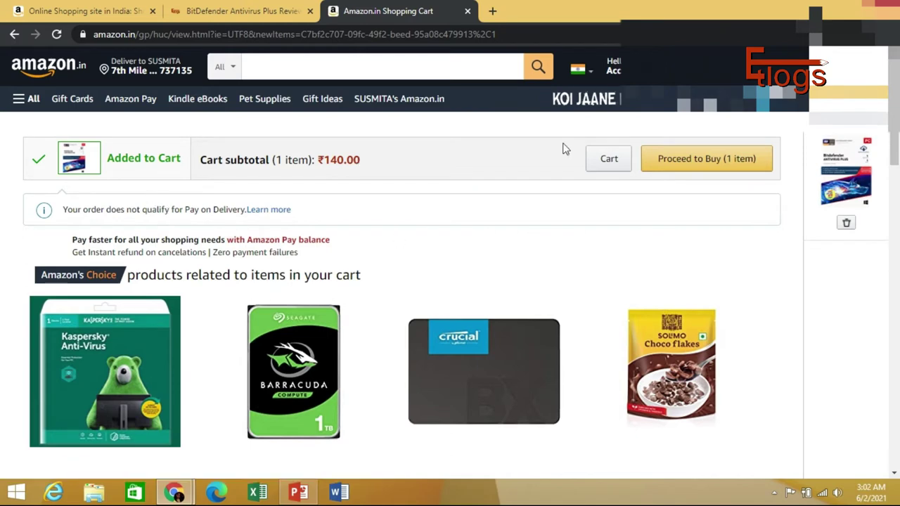
{"action": "left_click", "coordinate": [714, 159]}
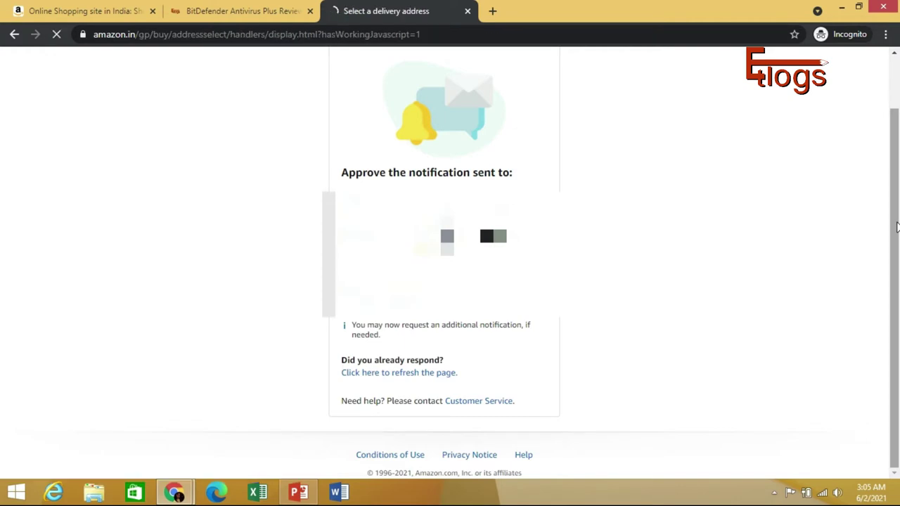
{"action": "left_click", "coordinate": [114, 295]}
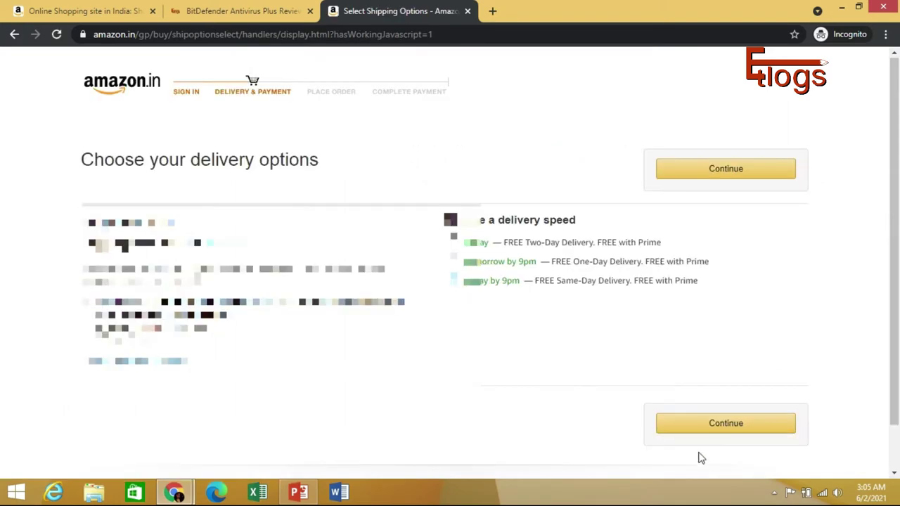
{"action": "left_click", "coordinate": [697, 437]}
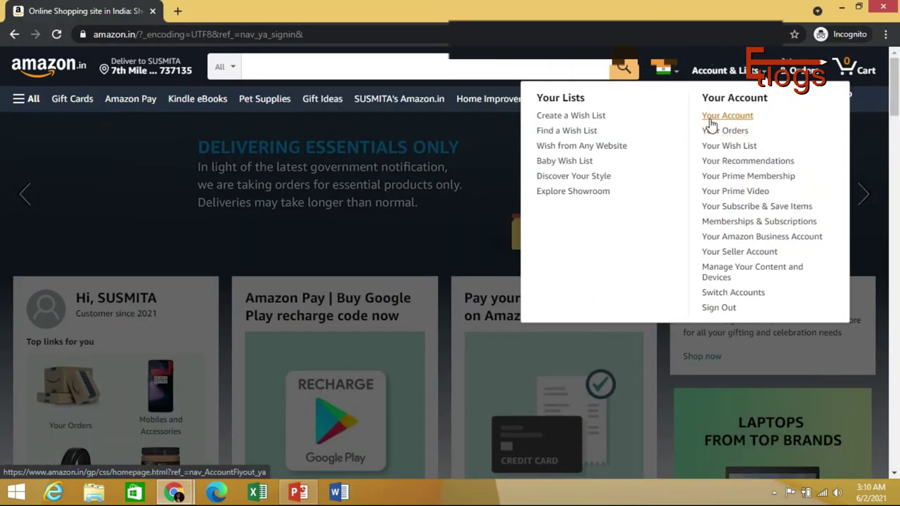
Find the seller's activation-code message in Amazon's Message Center inbox.
{"action": "left_click", "coordinate": [711, 122]}
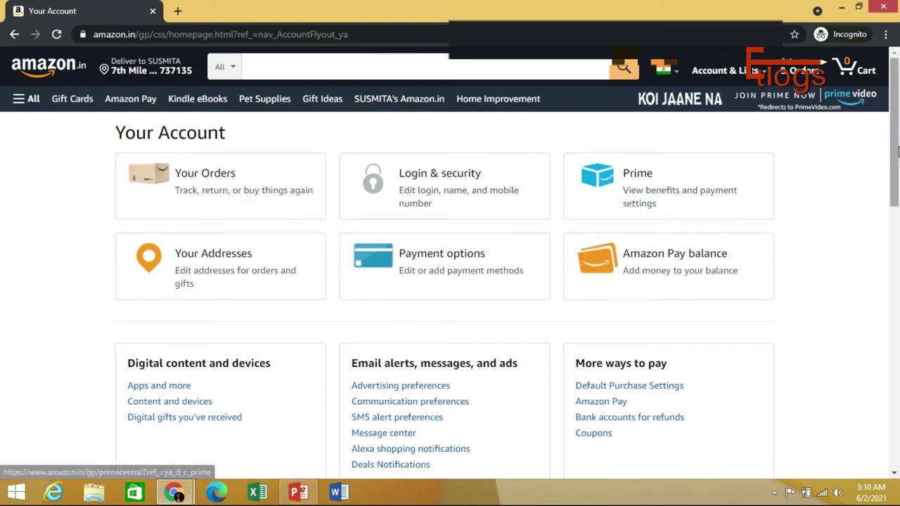
{"action": "left_click_drag", "start_coordinate": [896, 148], "coordinate": [897, 215]}
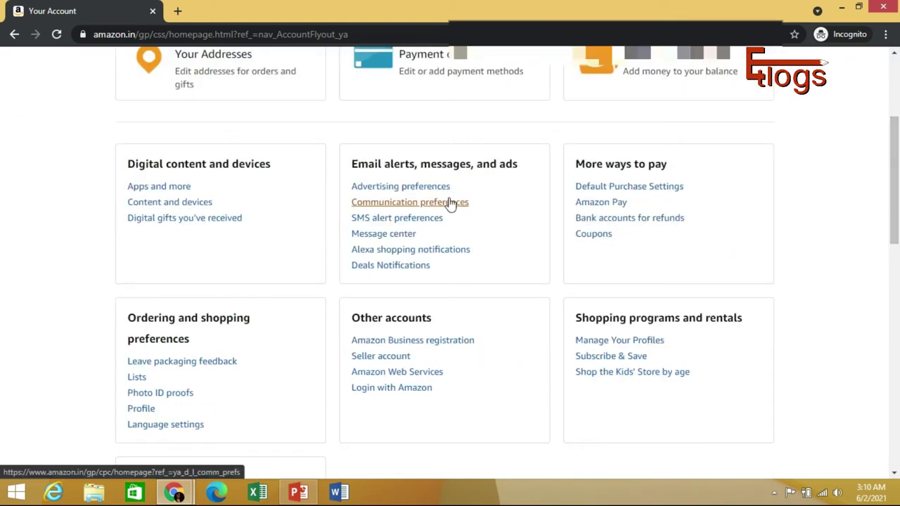
{"action": "left_click", "coordinate": [408, 233]}
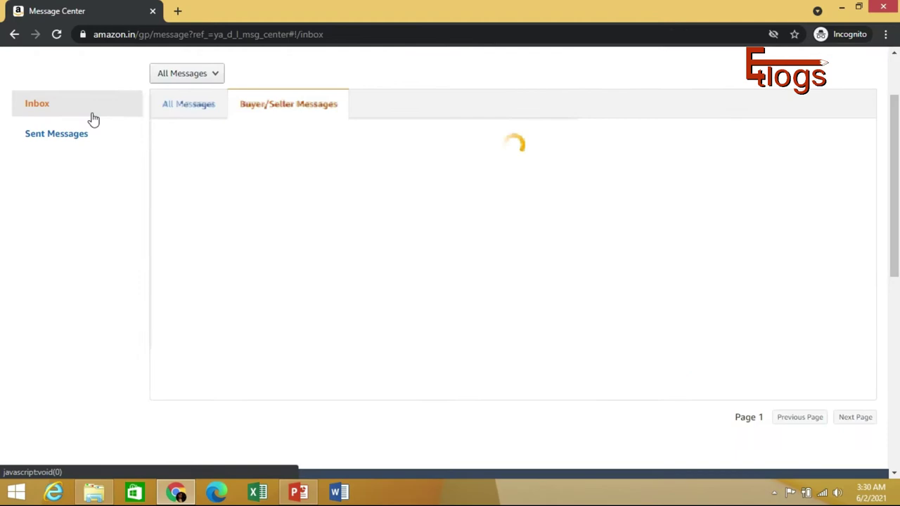
{"action": "left_click", "coordinate": [170, 106]}
{"action": "left_click", "coordinate": [248, 105]}
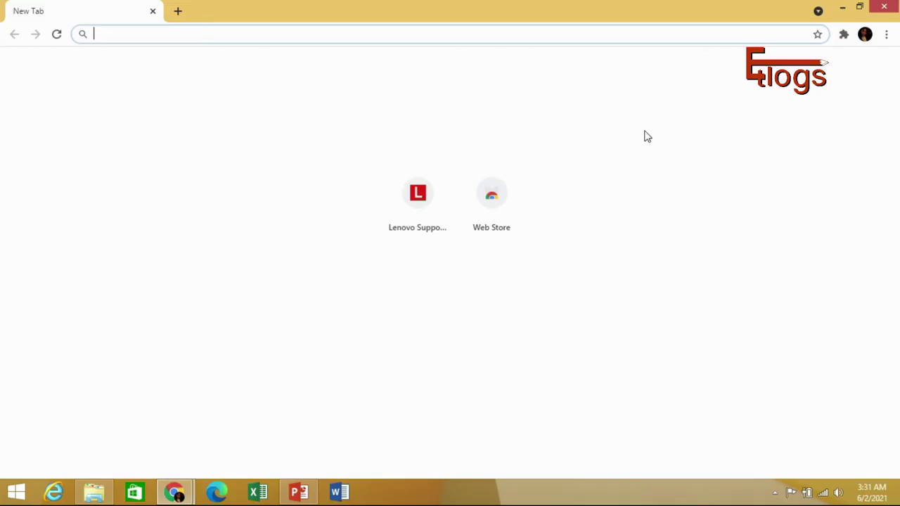
Go to central.bitdefender.com and sign up for a new Bitdefender account.
{"action": "type", "text": "http://central.bitdefender.com/"}
{"action": "key", "text": "Return"}
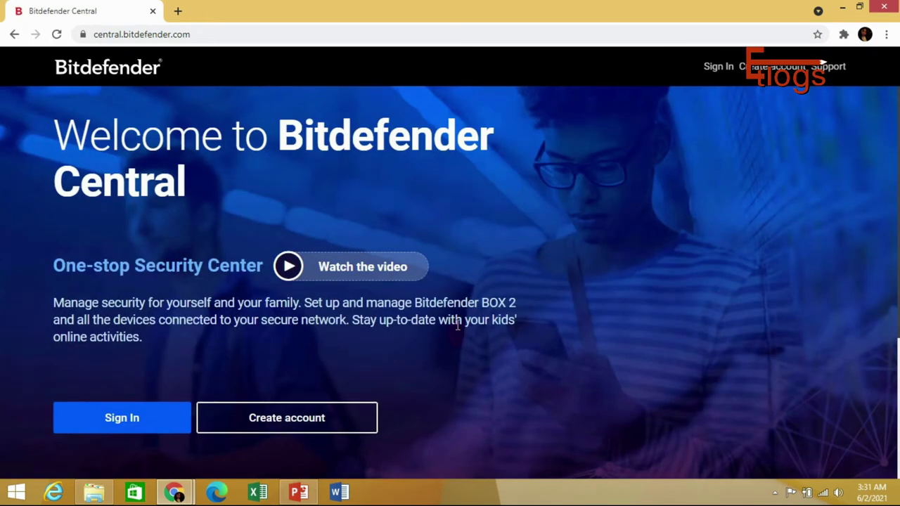
{"action": "left_click", "coordinate": [283, 428]}
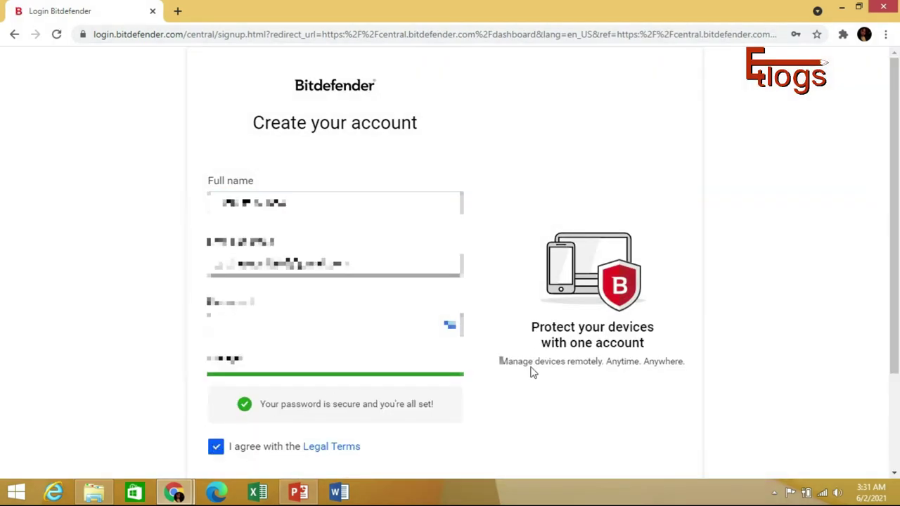
{"action": "scroll", "coordinate": [532, 372], "scroll_direction": "down", "scroll_amount": 2}
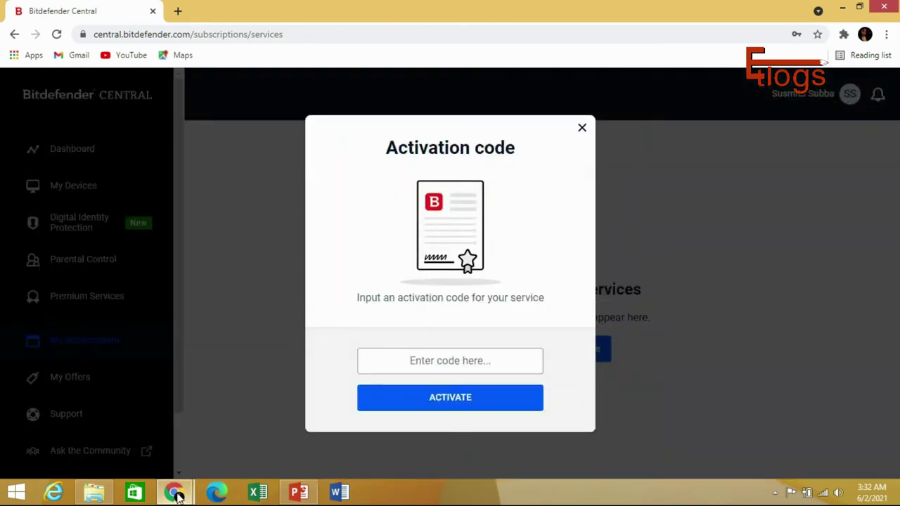
Redeem the Amazon activation code as a new Antivirus Plus license for 1 device.
{"action": "mouse_move", "coordinate": [174, 491]}
{"action": "left_click", "coordinate": [128, 452]}
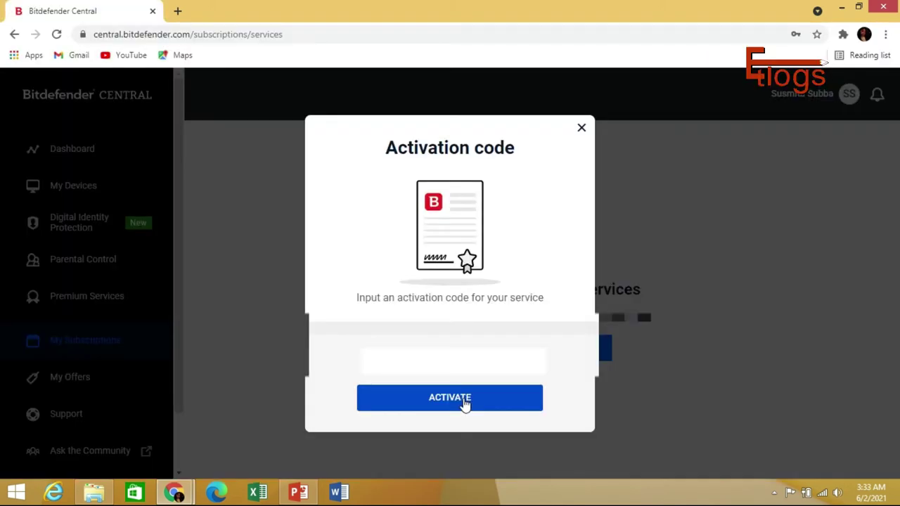
{"action": "left_click", "coordinate": [437, 397]}
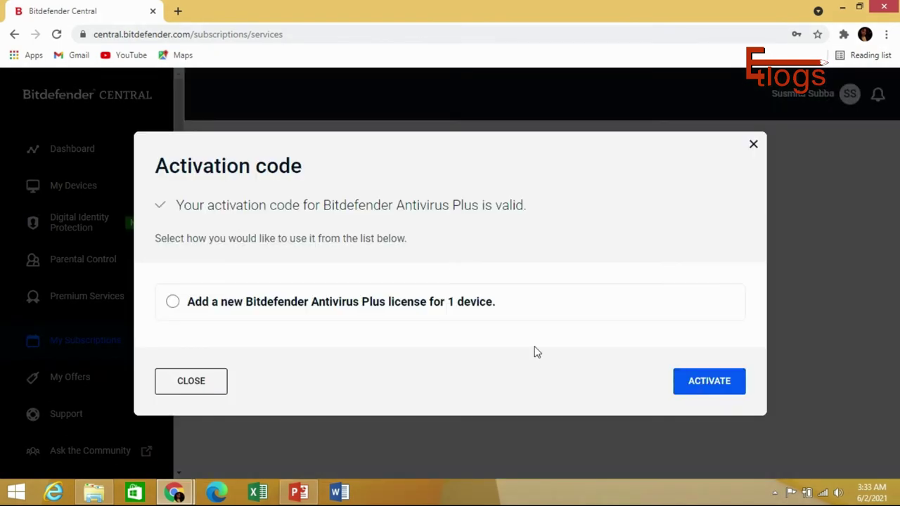
{"action": "left_click", "coordinate": [173, 303]}
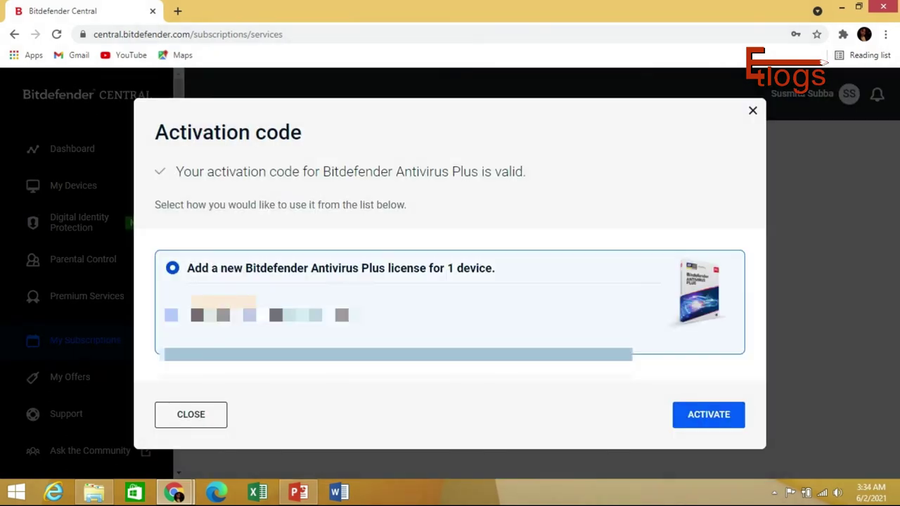
{"action": "left_click", "coordinate": [715, 418]}
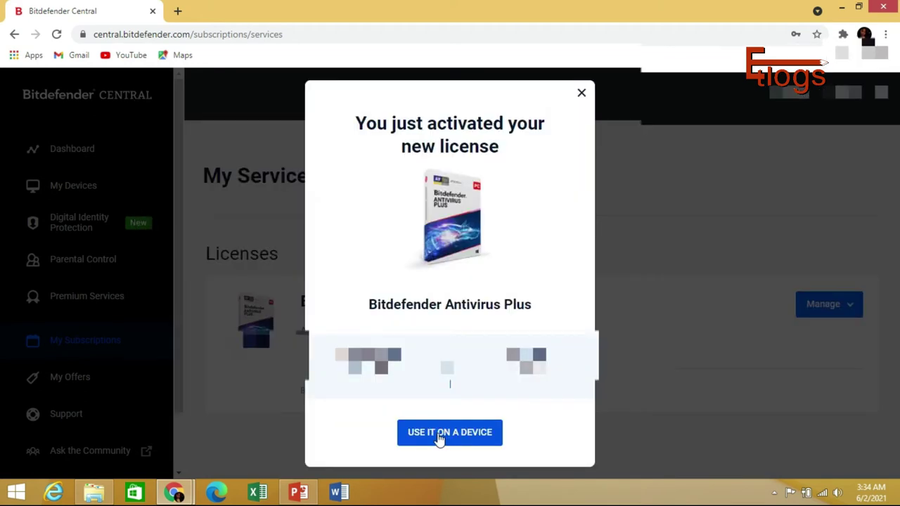
Download and run the Bitdefender Security installer for this device despite the low-memory warning.
{"action": "left_click", "coordinate": [439, 436]}
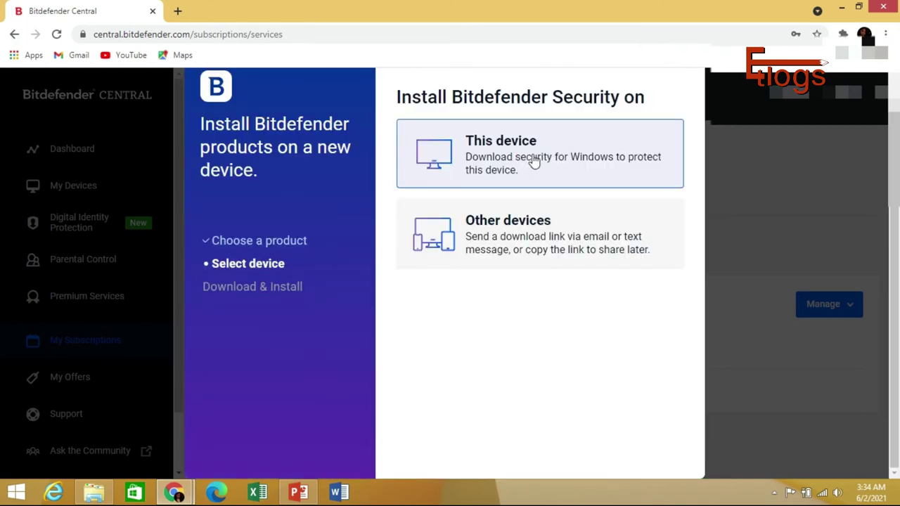
{"action": "left_click", "coordinate": [535, 161]}
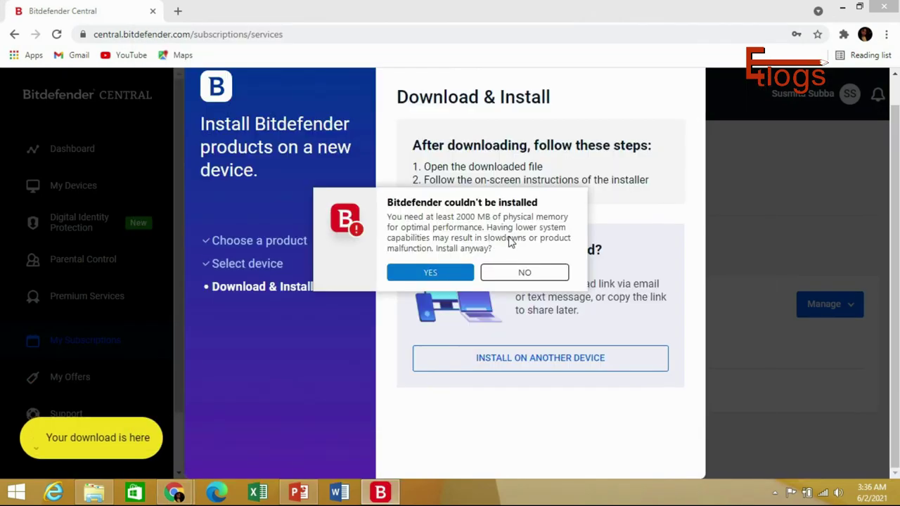
{"action": "left_click", "coordinate": [428, 273]}
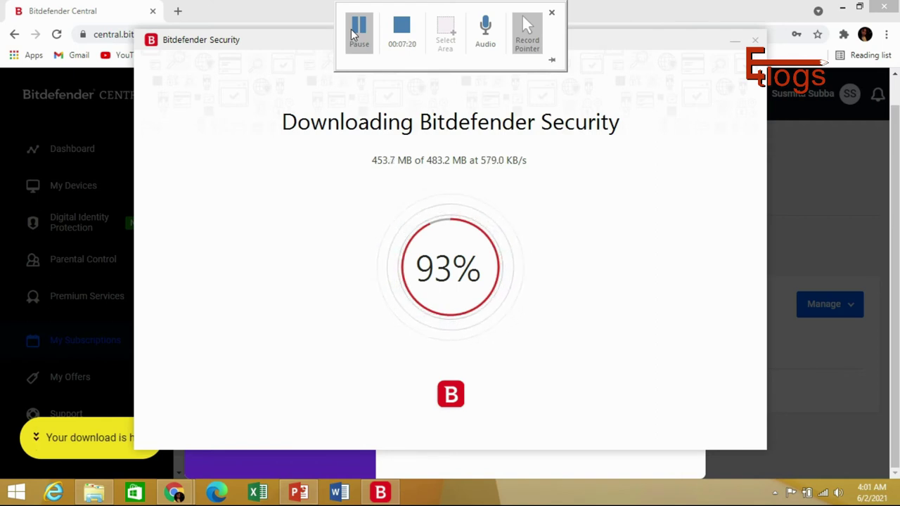
Accept the Subscription Agreement and install Bitdefender Antivirus Plus.
{"action": "left_click", "coordinate": [356, 33]}
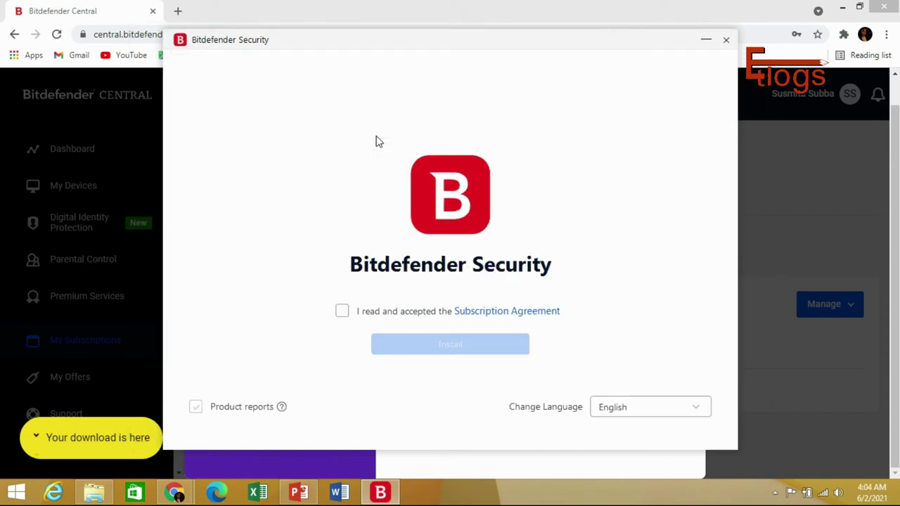
{"action": "left_click", "coordinate": [344, 314]}
{"action": "left_click", "coordinate": [437, 351]}
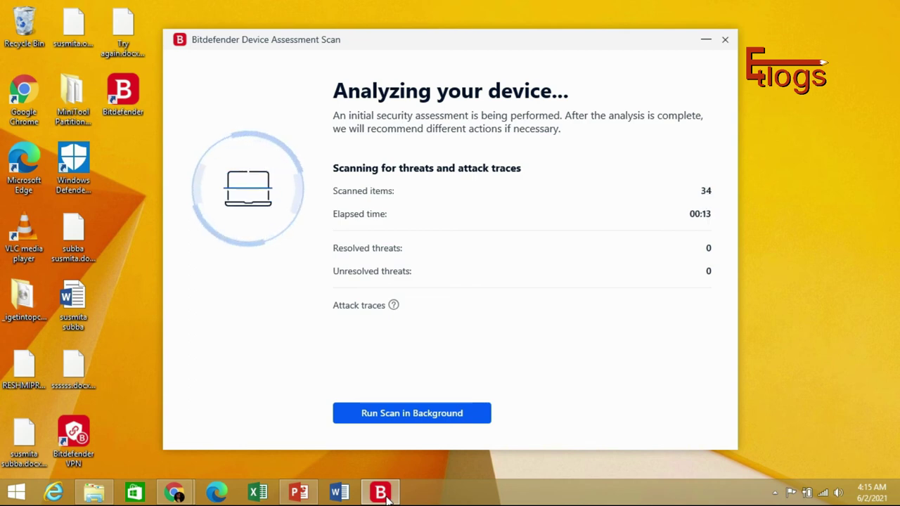
Let the initial device assessment scan continue in the background.
{"action": "left_click", "coordinate": [416, 413]}
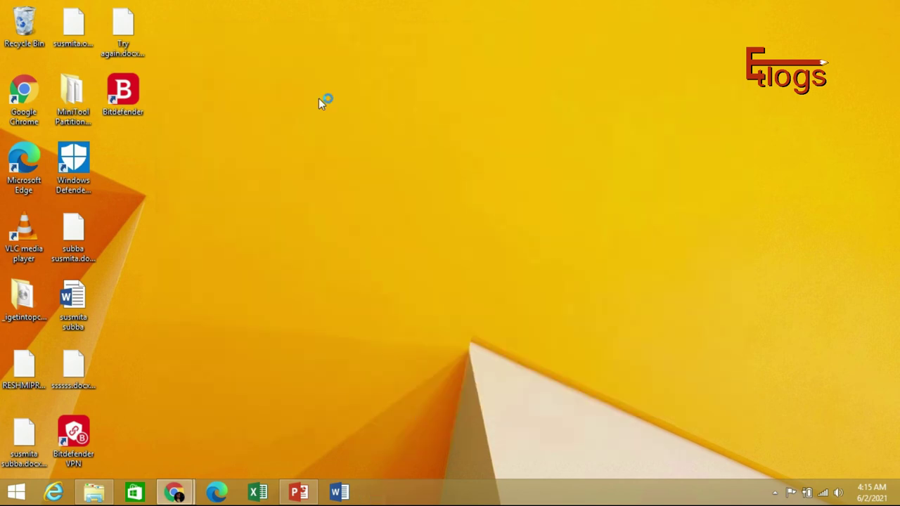